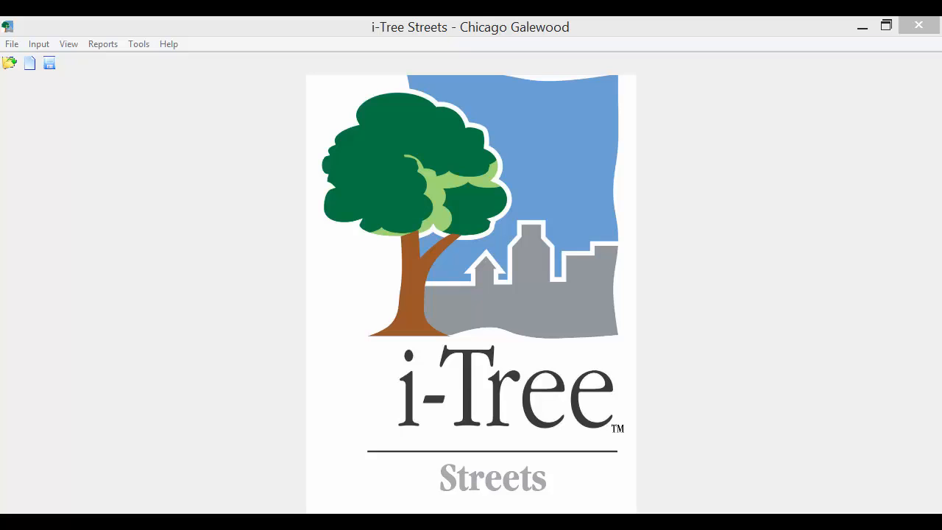
# Review the project's tree inventory records, then close them
pyautogui.click(282, 27)
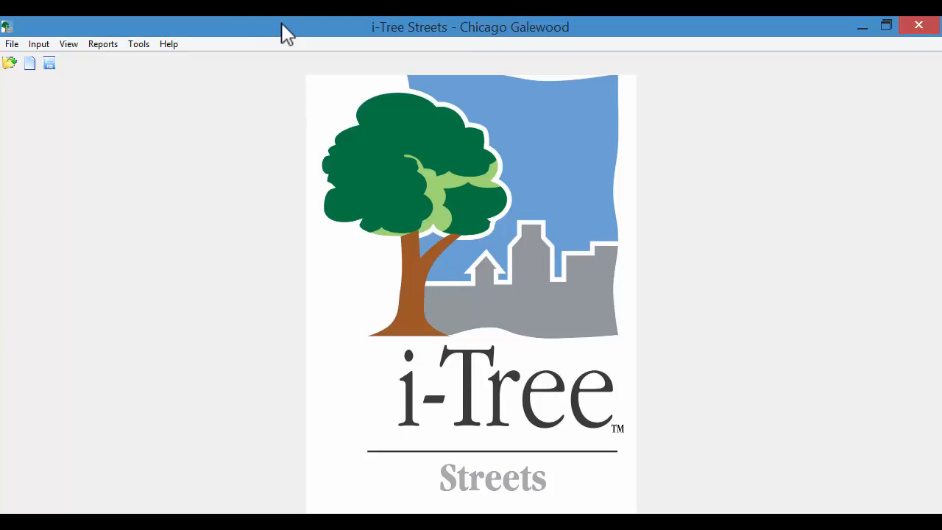
pyautogui.click(41, 44)
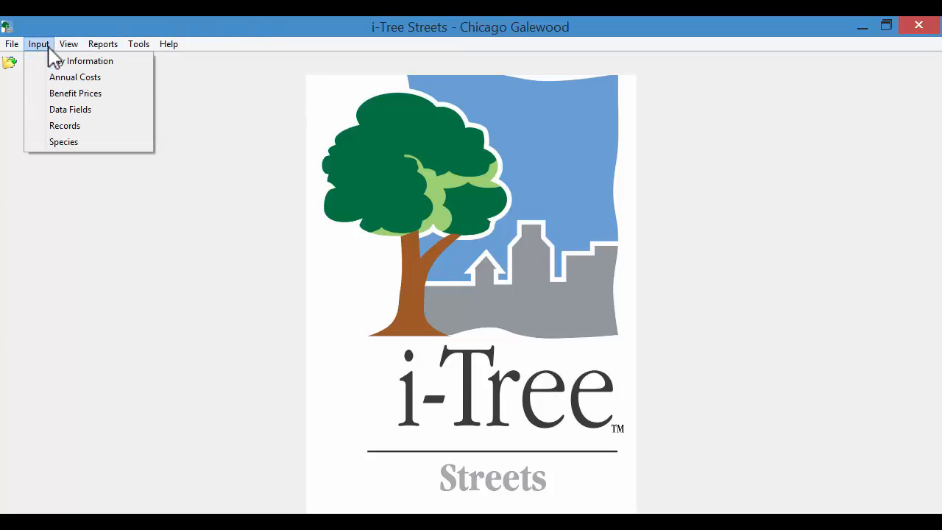
pyautogui.click(58, 126)
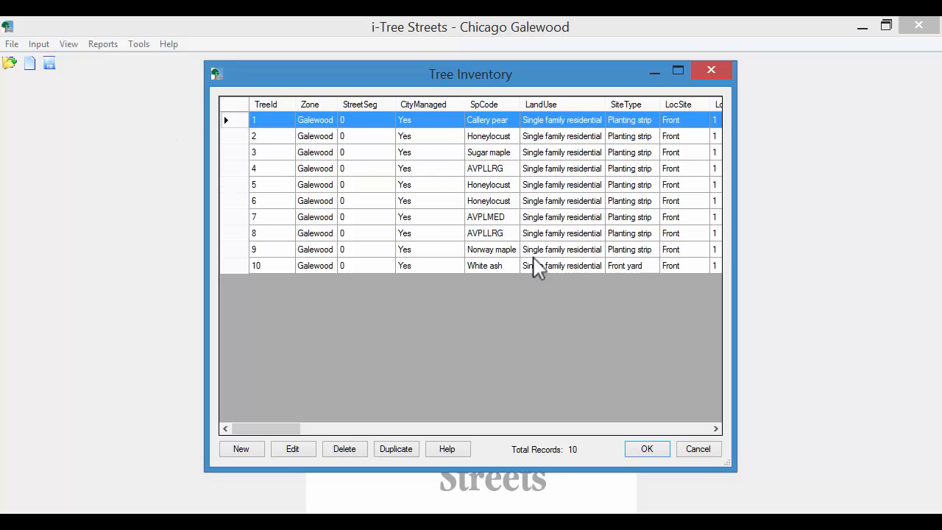
pyautogui.click(652, 455)
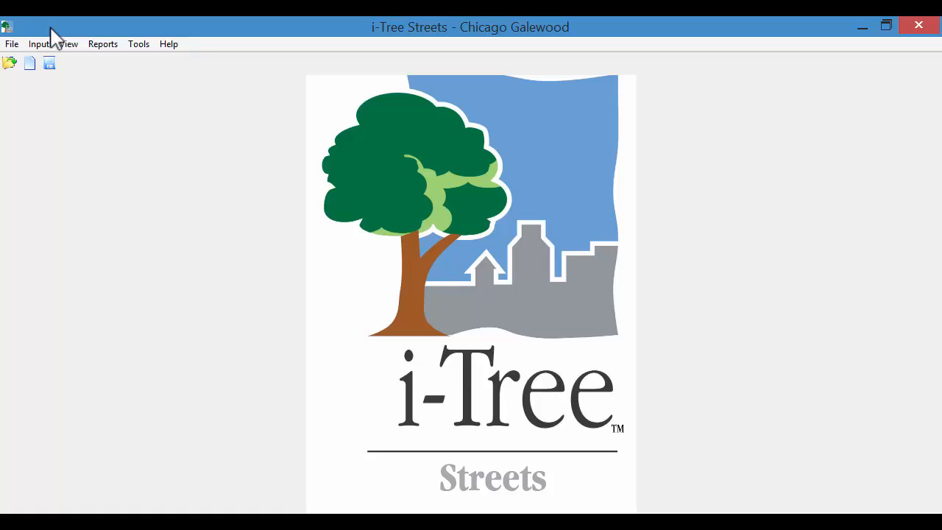
# In Data Fields, check the custom field definitions and make Other Two reportable
pyautogui.click(38, 45)
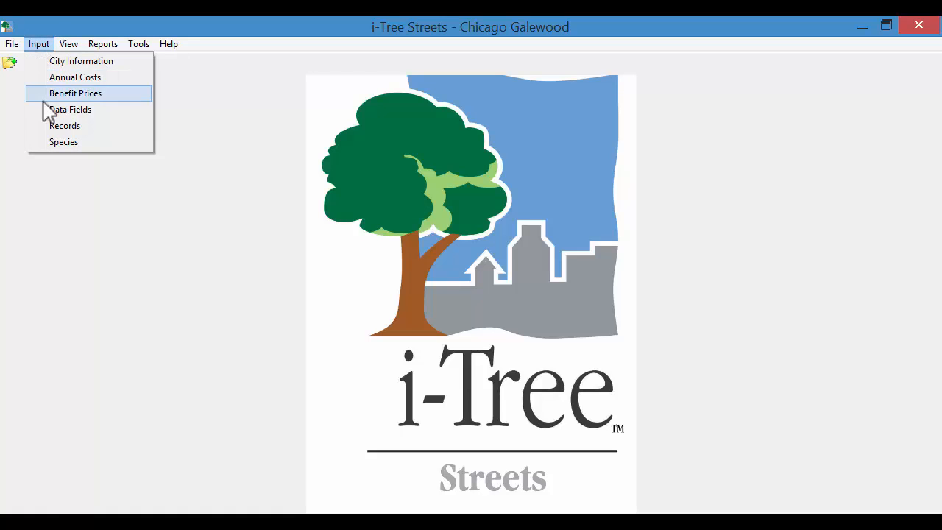
pyautogui.click(69, 111)
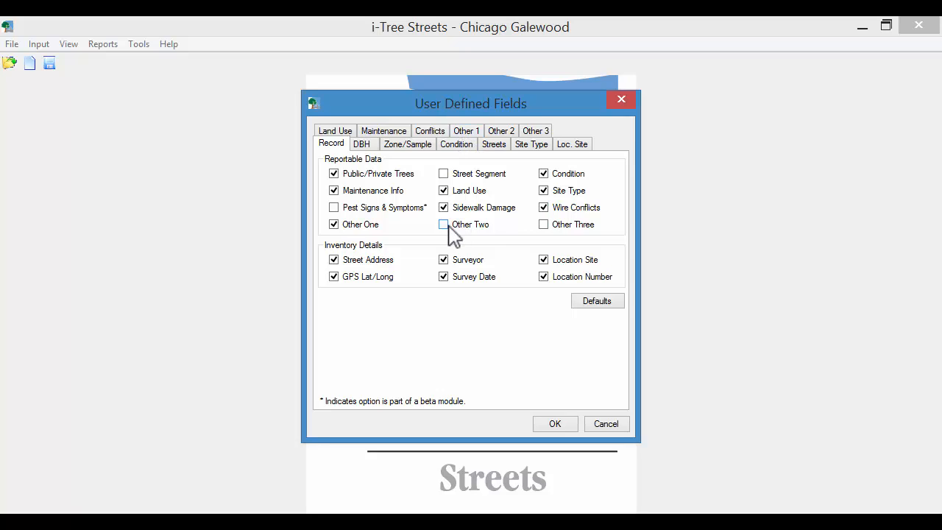
pyautogui.click(472, 130)
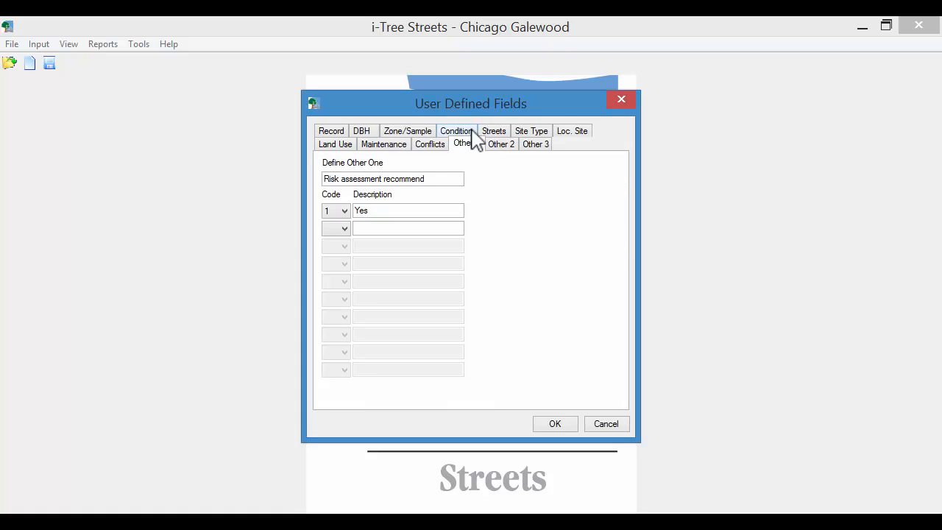
pyautogui.click(506, 149)
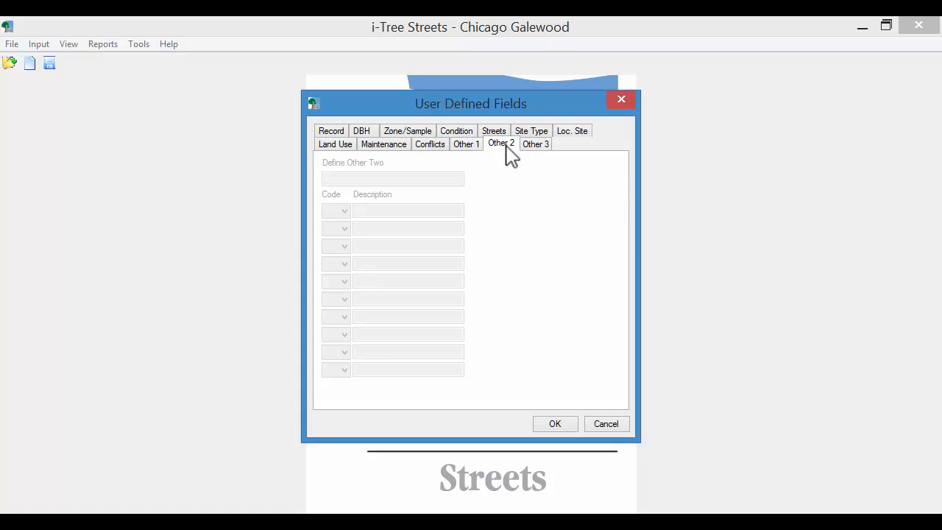
pyautogui.click(332, 132)
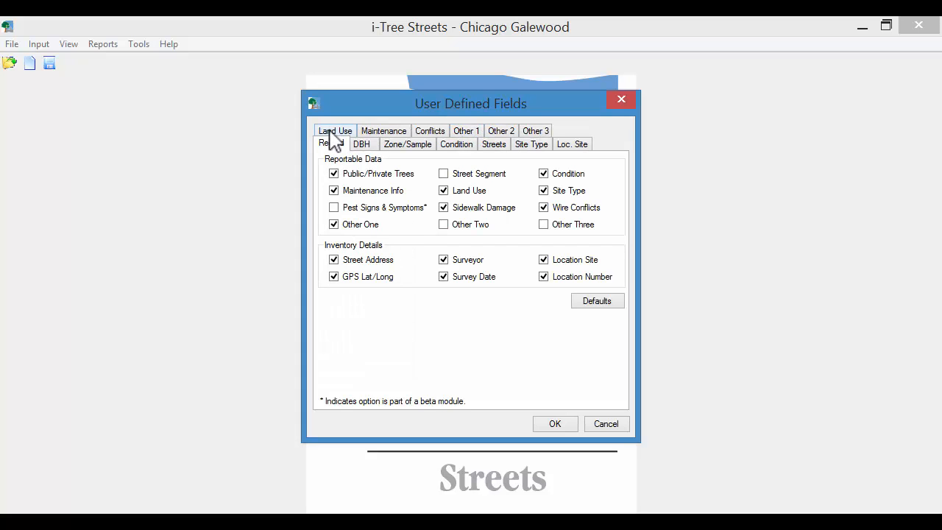
pyautogui.click(443, 224)
# Name the second custom field 'Multi stem tree' with code 1 meaning 'Yes', and confirm
pyautogui.click(502, 131)
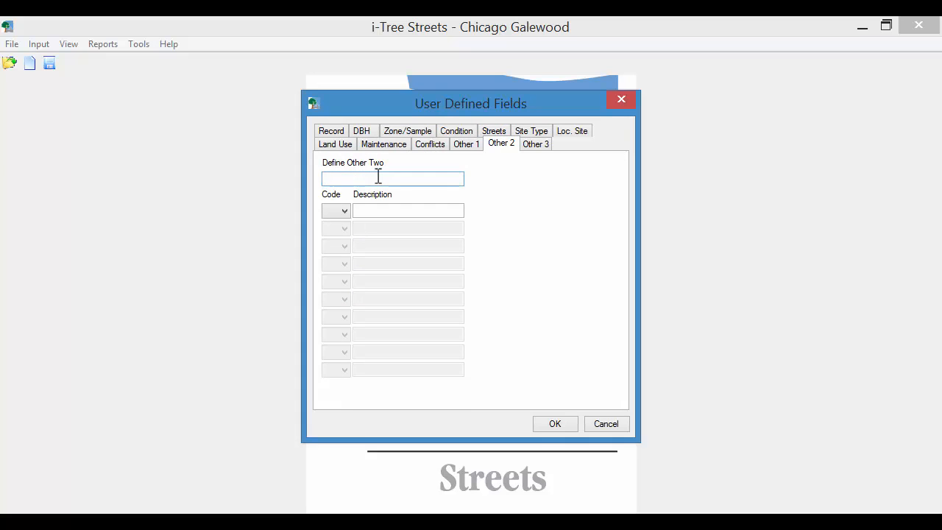
pyautogui.click(377, 176)
pyautogui.write('Multi stem tree')
pyautogui.click(343, 211)
pyautogui.click(333, 222)
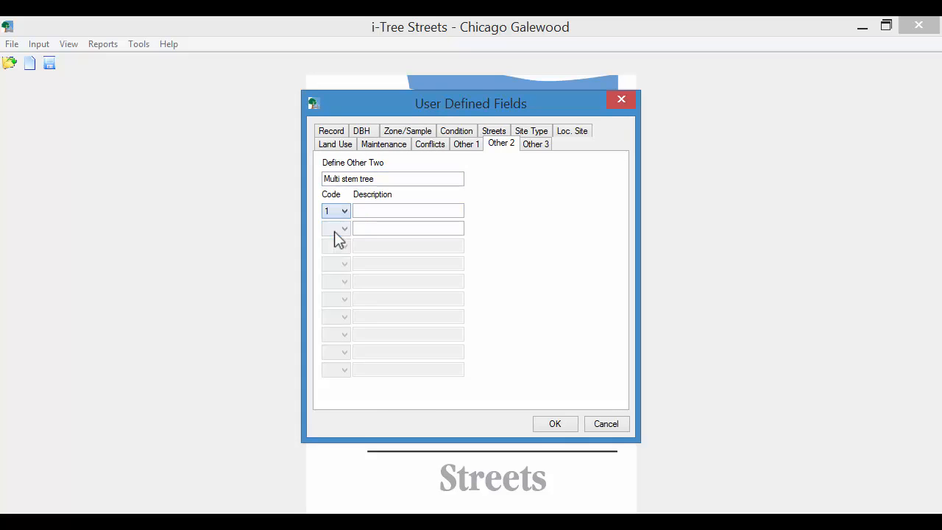
pyautogui.click(358, 211)
pyautogui.write('Yes')
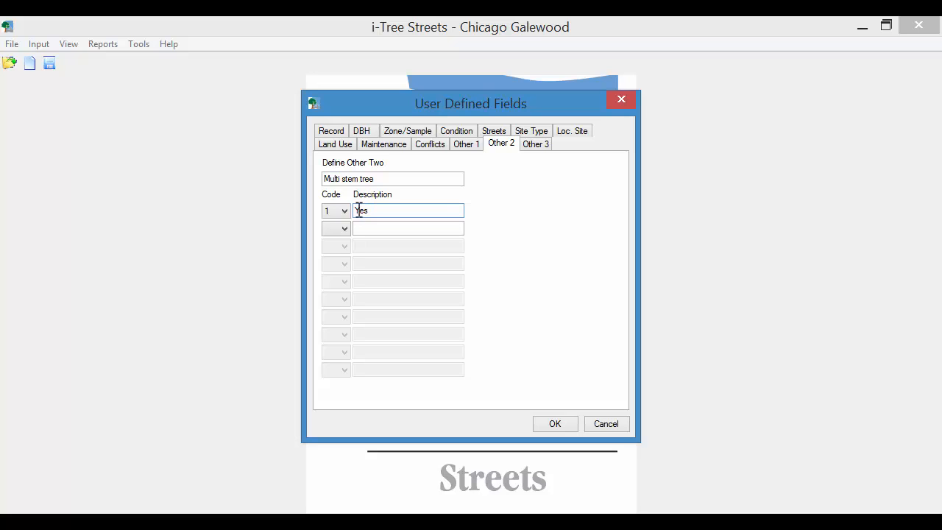
pyautogui.click(553, 424)
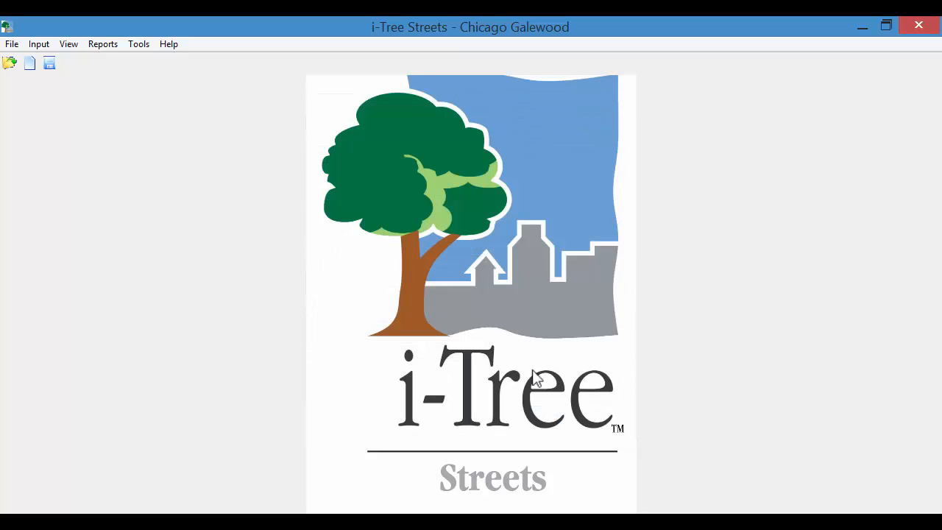
# Save the Chicago Galewood project and submit its configuration to mobile with a confirmed access password
pyautogui.click(12, 45)
pyautogui.click(35, 103)
pyautogui.click(138, 45)
pyautogui.click(182, 78)
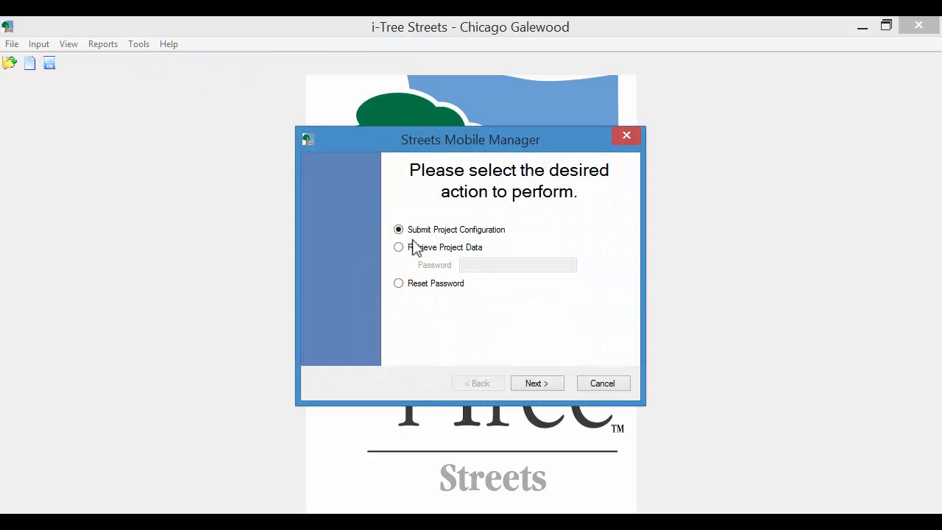
pyautogui.click(530, 386)
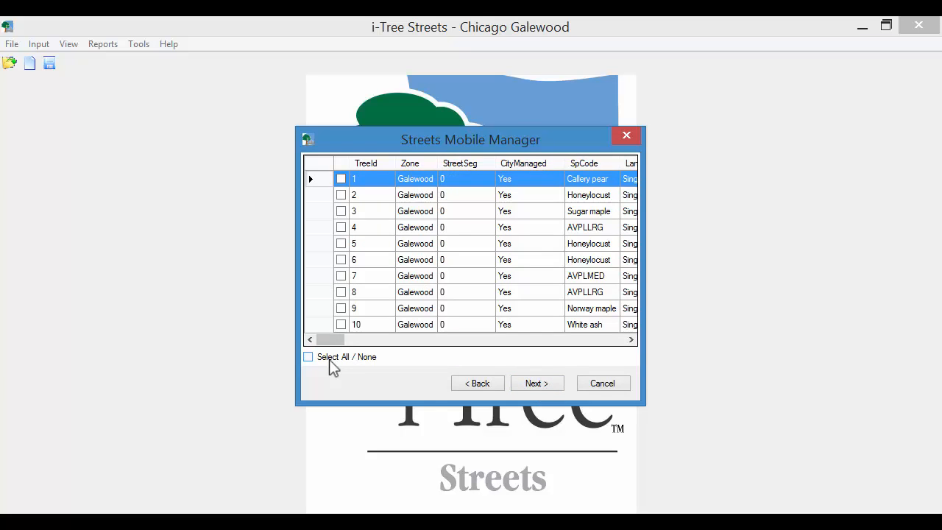
pyautogui.click(533, 382)
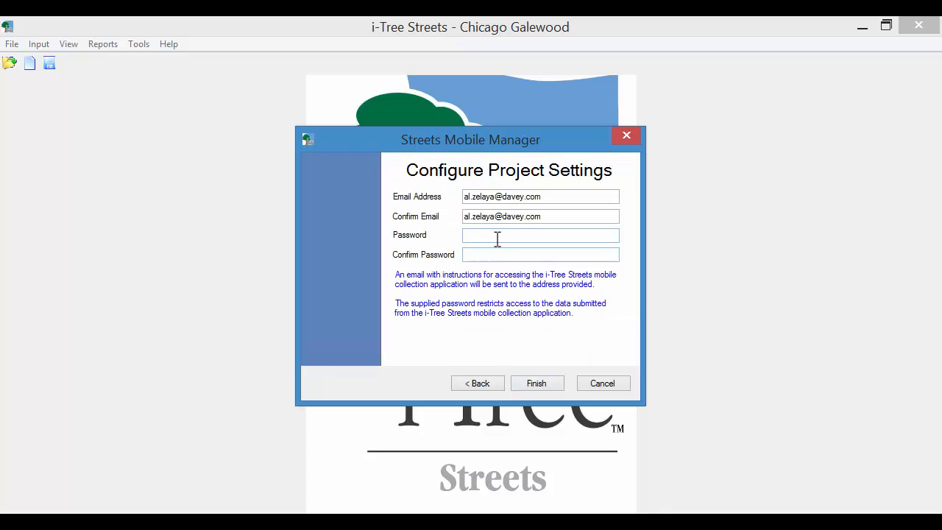
pyautogui.click(498, 240)
pyautogui.write('*******')
pyautogui.press('Tab')
pyautogui.write('*******')
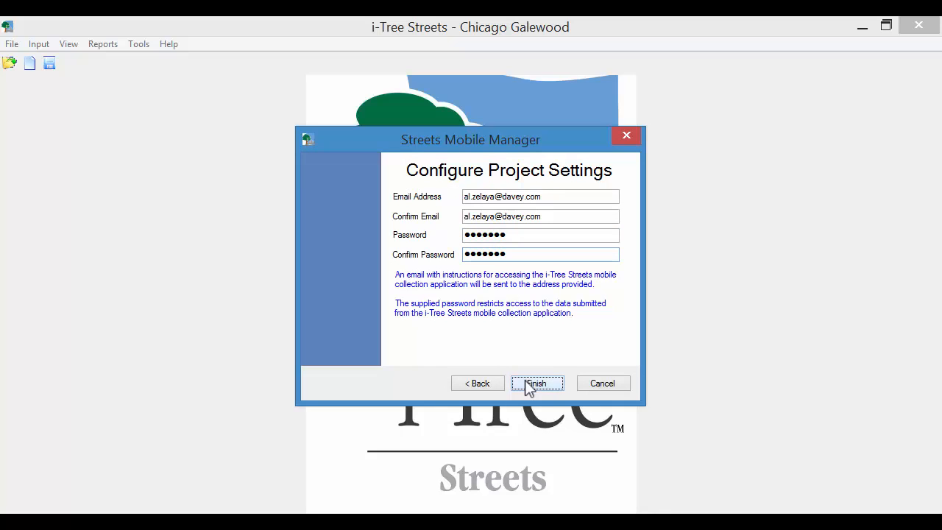
pyautogui.click(528, 386)
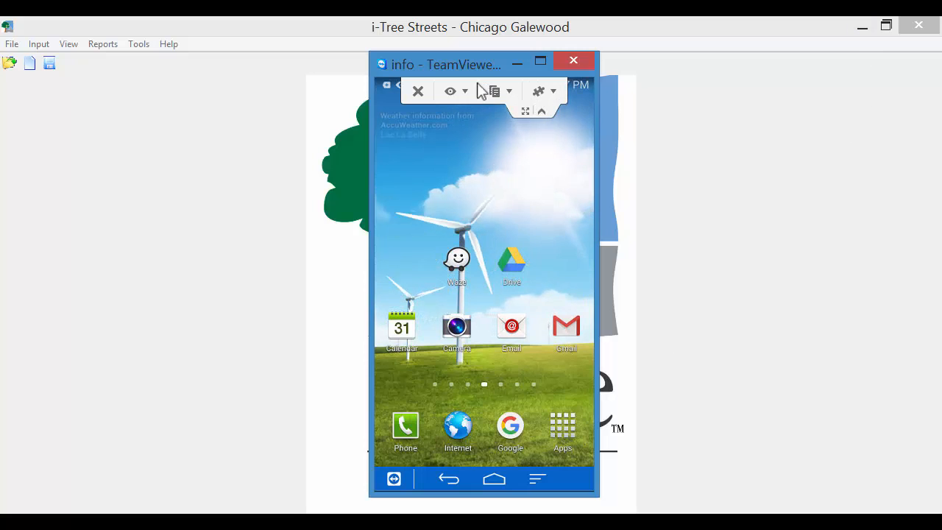
# Open the emailed Chicago Galewood collection link on the phone and log in with the surveyor's initials
pyautogui.click(514, 336)
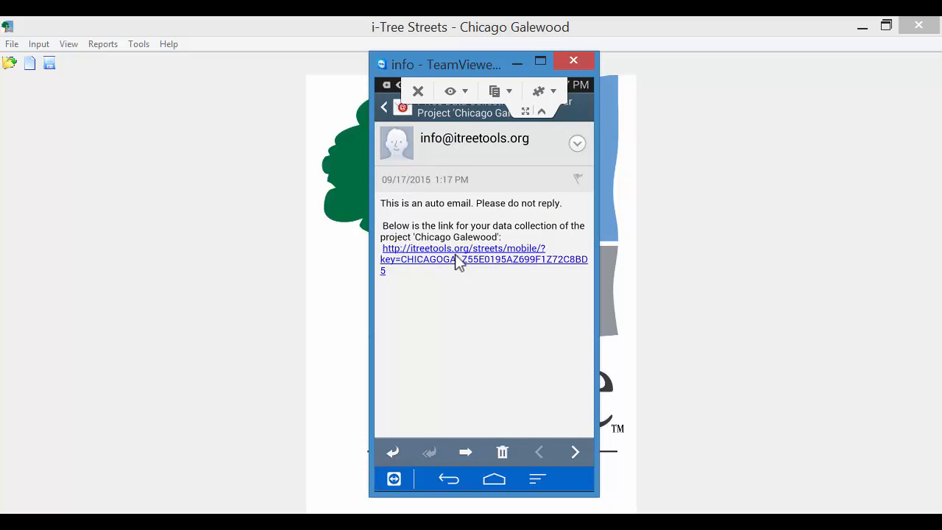
pyautogui.click(455, 256)
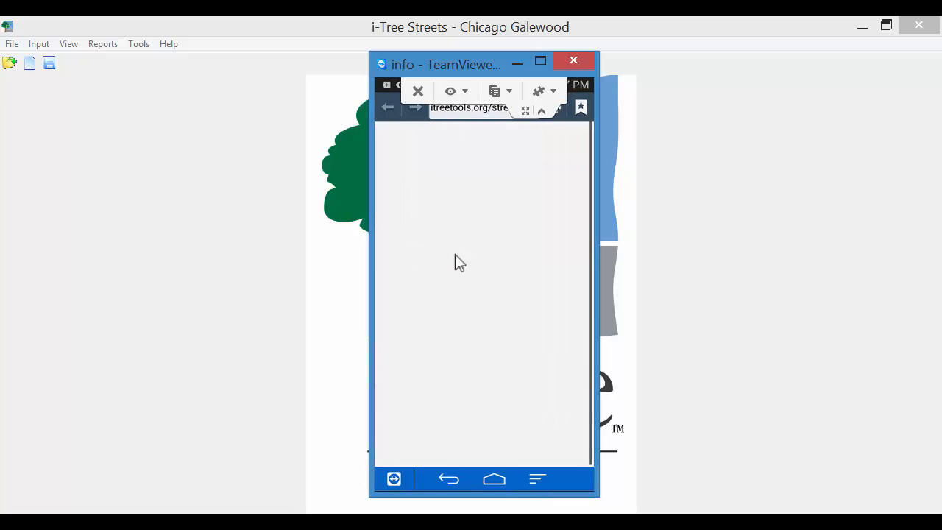
pyautogui.click(419, 185)
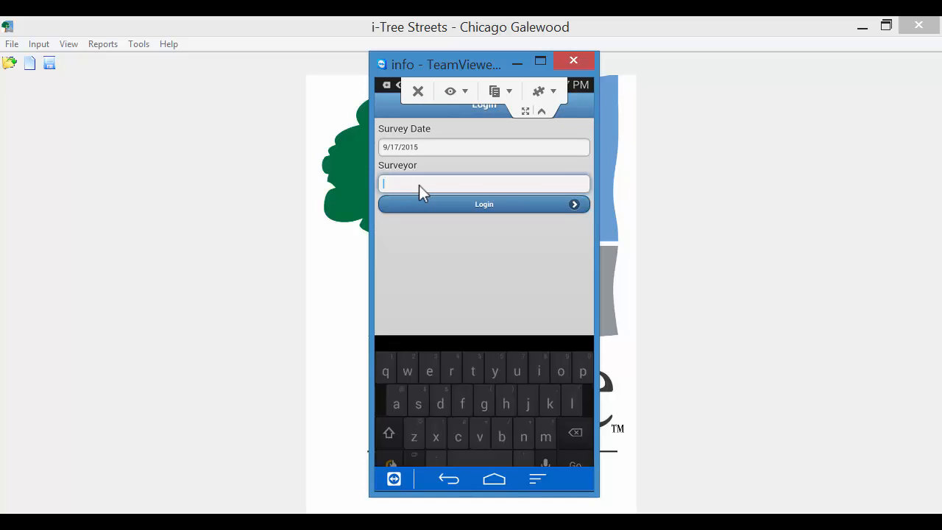
pyautogui.write('az')
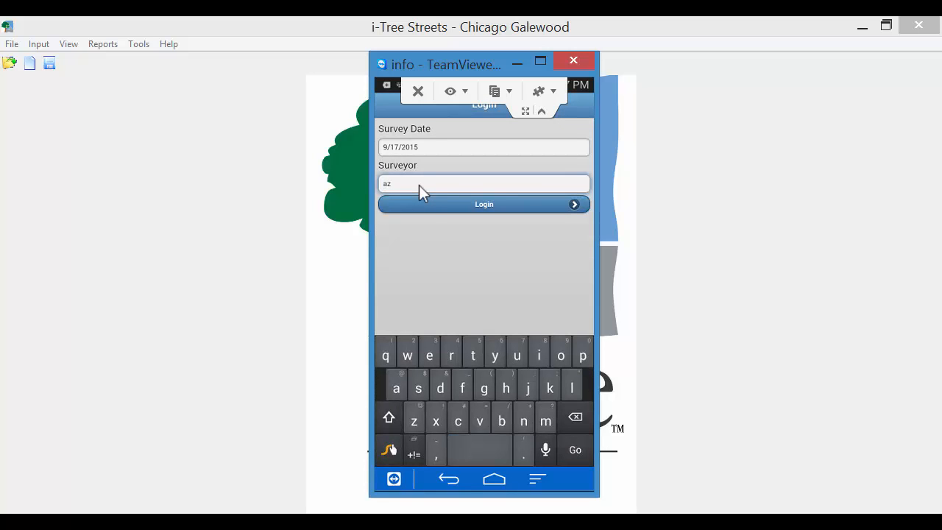
pyautogui.click(427, 207)
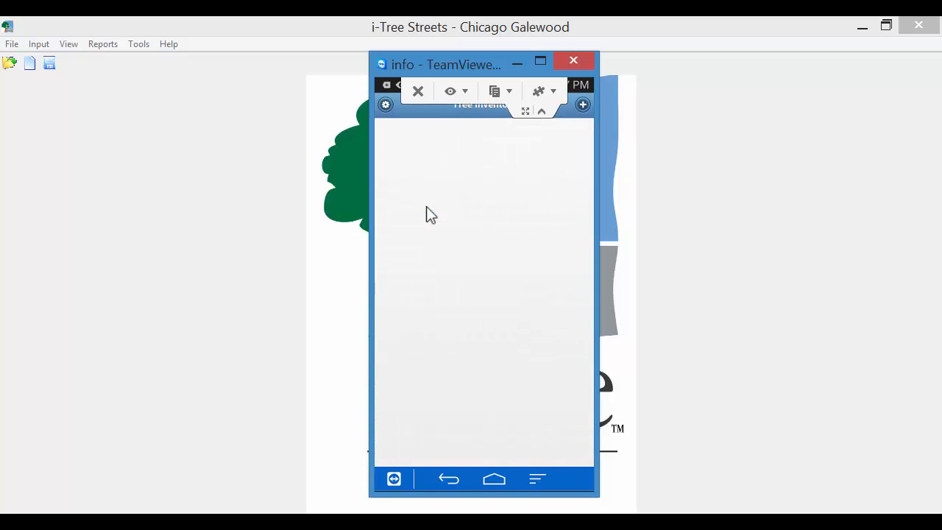
# From the Options page, reload the Chicago Galewood project configuration and confirm with Yes
pyautogui.click(385, 105)
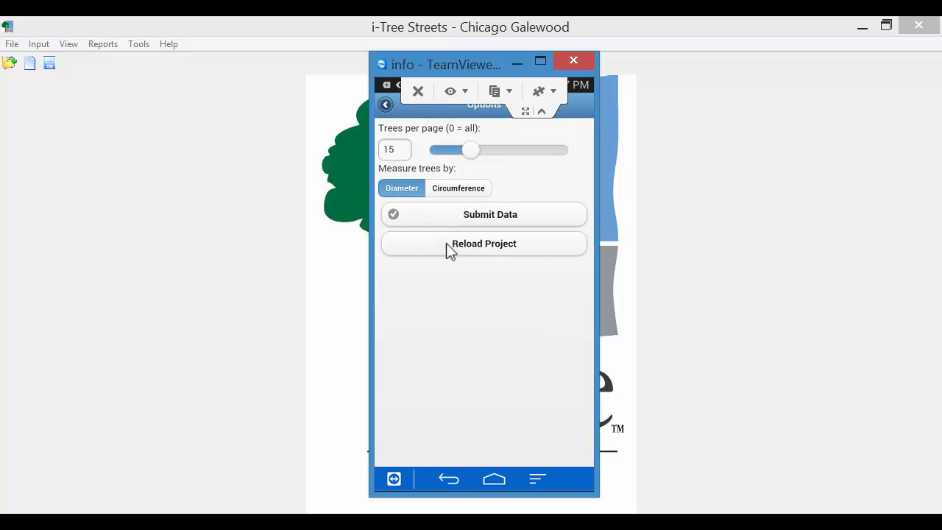
pyautogui.click(446, 243)
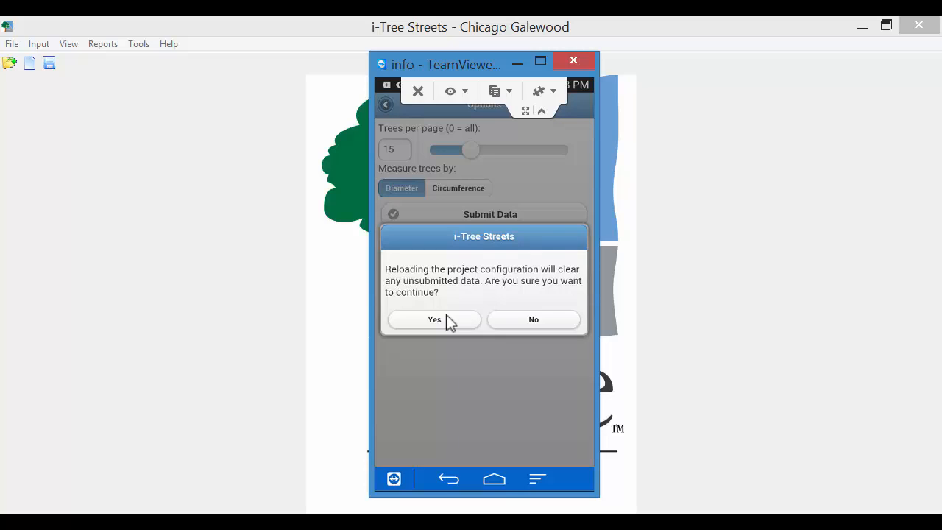
pyautogui.click(444, 318)
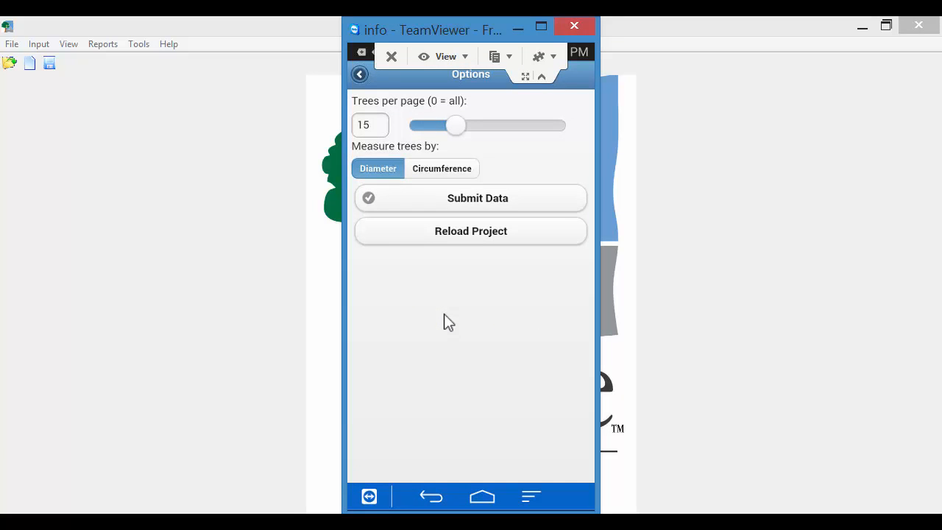
# Add a new tree record in zone Galewood and advance to the Species page
pyautogui.click(359, 75)
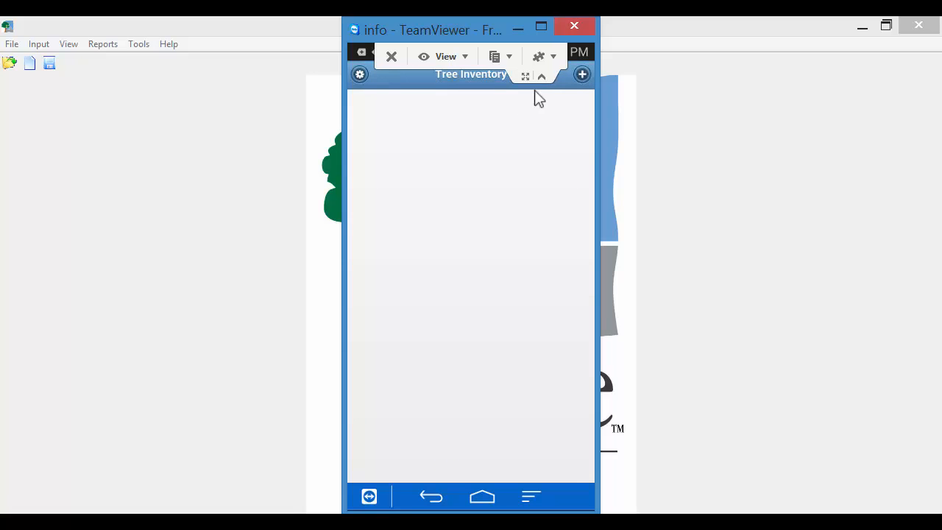
pyautogui.click(581, 75)
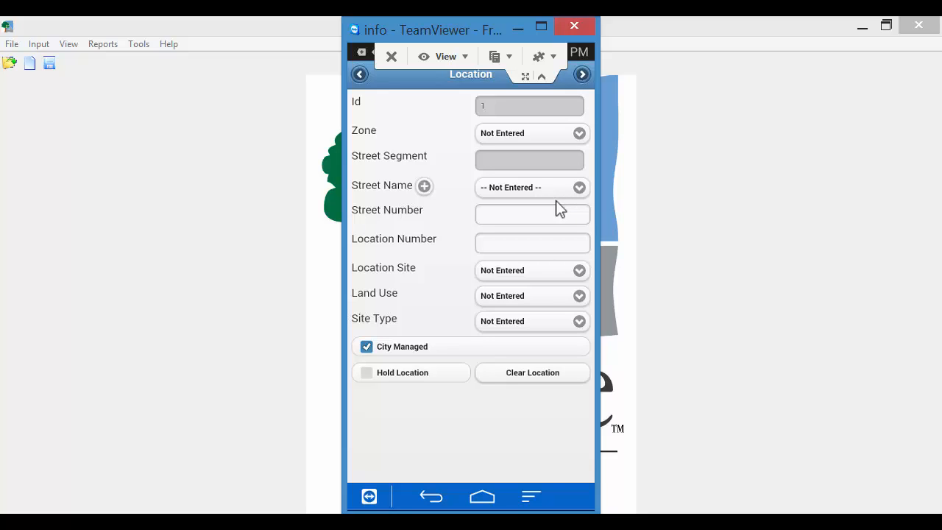
pyautogui.click(582, 134)
pyautogui.click(570, 391)
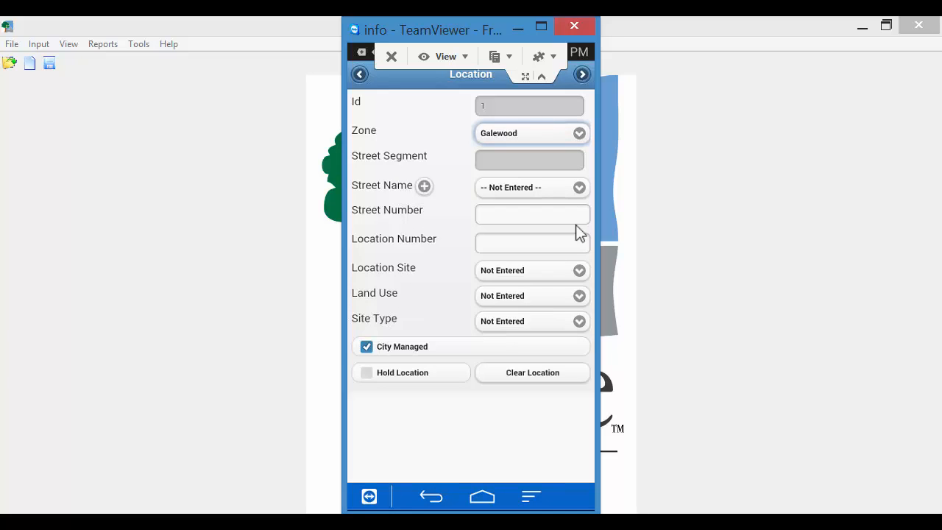
pyautogui.click(585, 80)
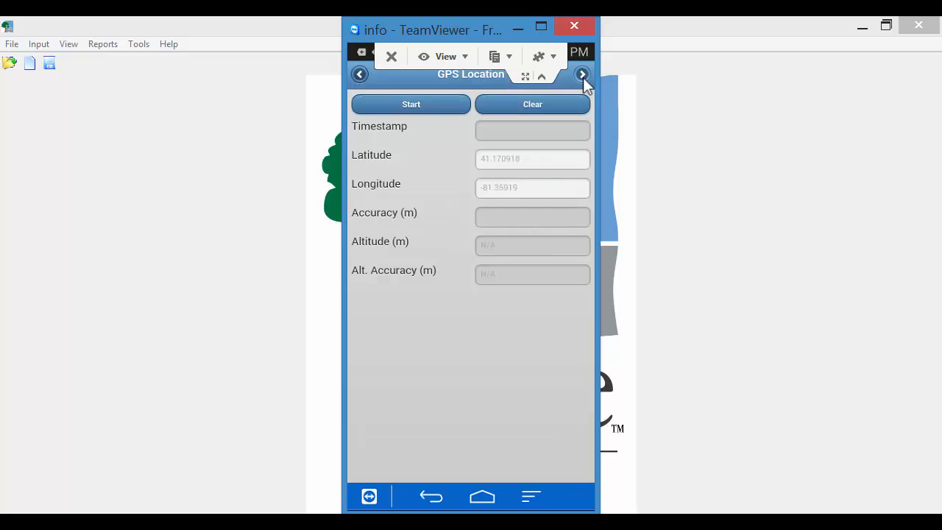
pyautogui.click(583, 77)
# Set the species to Catalpa, view the DBH size classes, and continue to Management
pyautogui.click(580, 104)
pyautogui.scroll(-5, 530, 393)
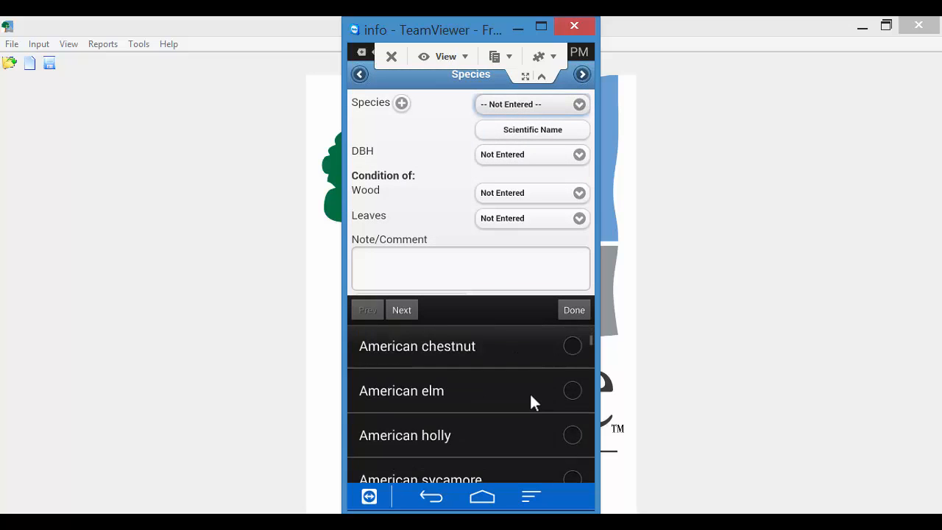
pyautogui.scroll(-3, 530, 400)
pyautogui.scroll(1, 552, 401)
pyautogui.click(570, 396)
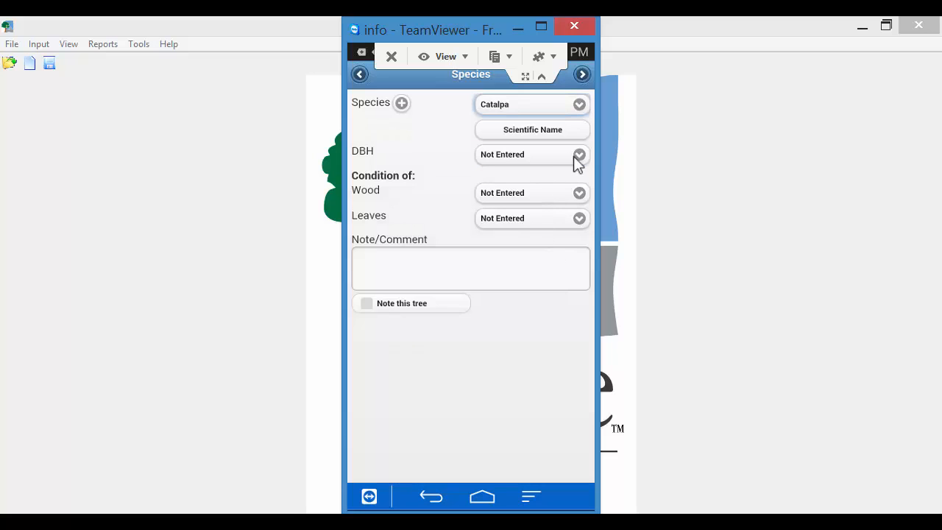
pyautogui.click(577, 155)
pyautogui.scroll(-5, 523, 407)
pyautogui.scroll(5, 574, 423)
pyautogui.scroll(-5, 574, 432)
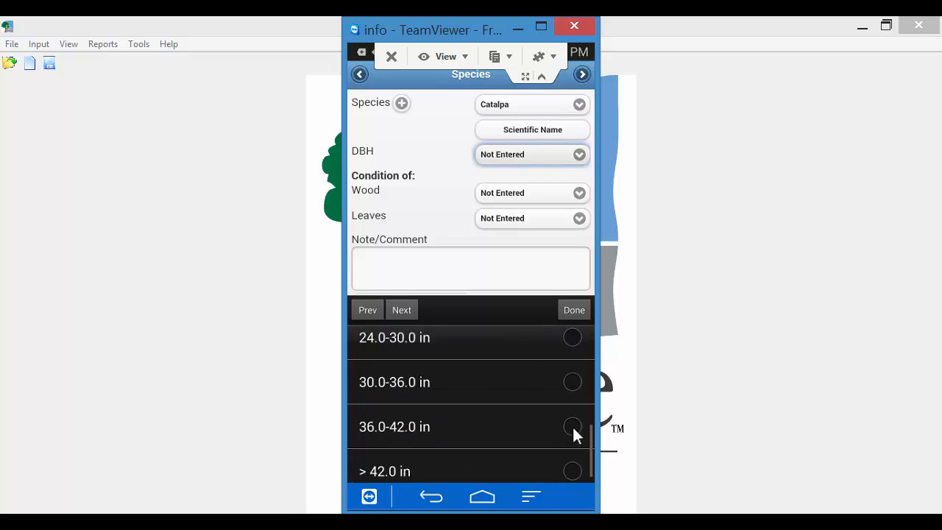
pyautogui.click(581, 74)
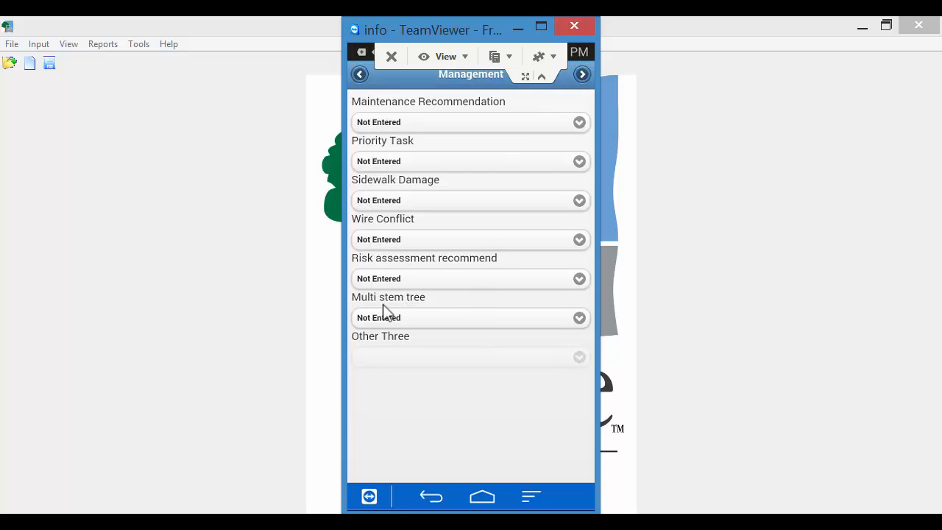
pyautogui.click(580, 318)
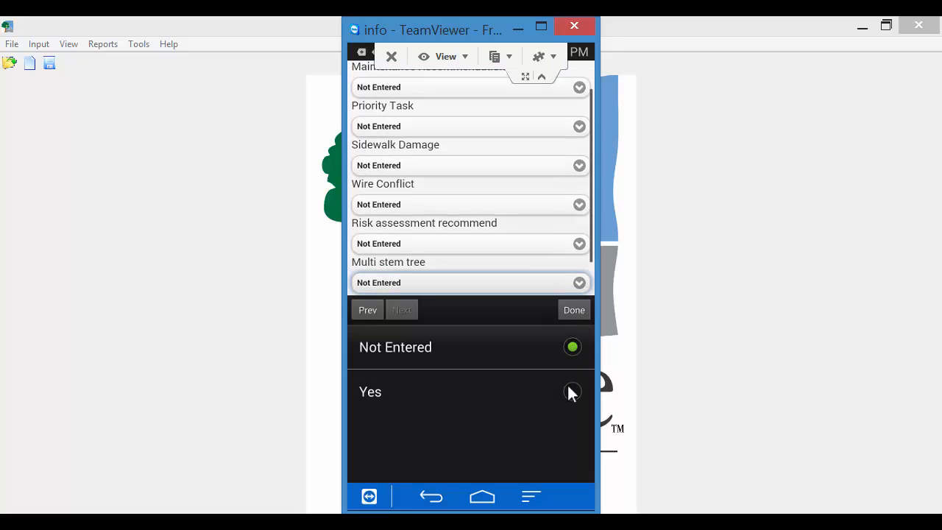
pyautogui.click(574, 310)
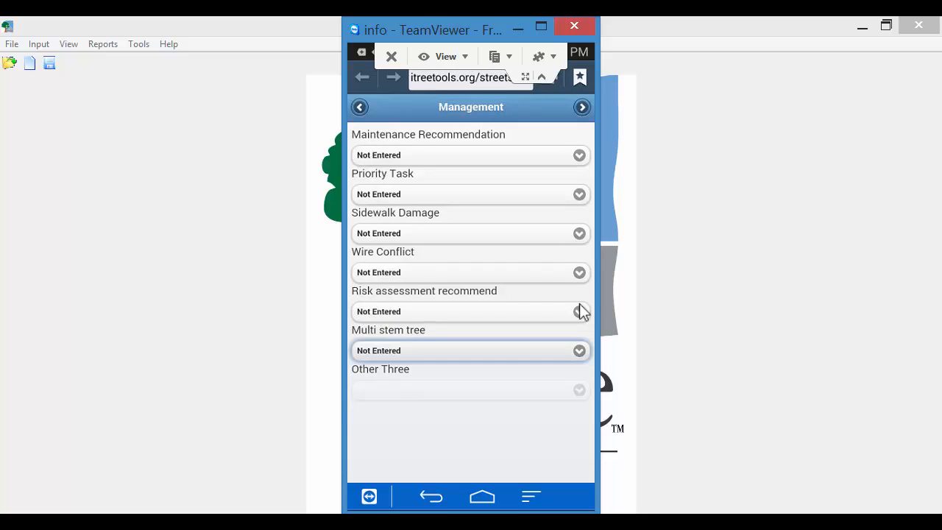